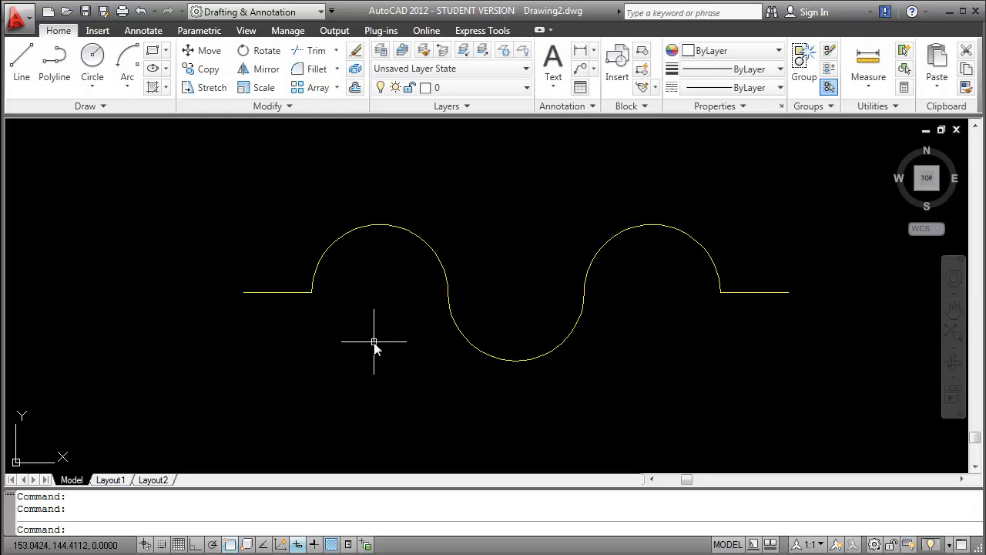
Step: Set the snap spacing in the drafting settings to 25 in both X and Y
scroll(374, 341, "down", 5)
scroll(374, 341, "down", 2)
middle_click_drag(374, 341, 398, 272)
scroll(389, 295, "up", 3)
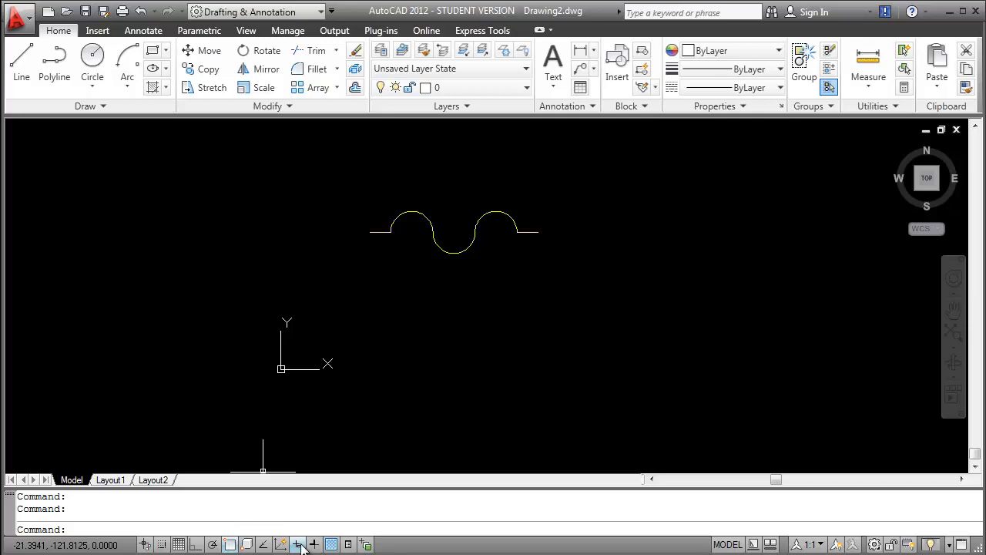
right_click(164, 545)
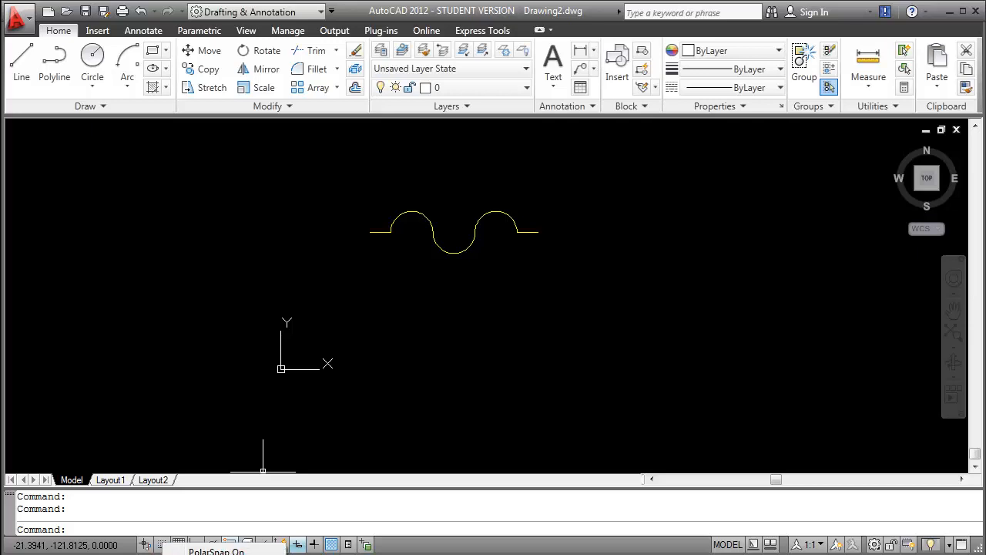
left_click(204, 554)
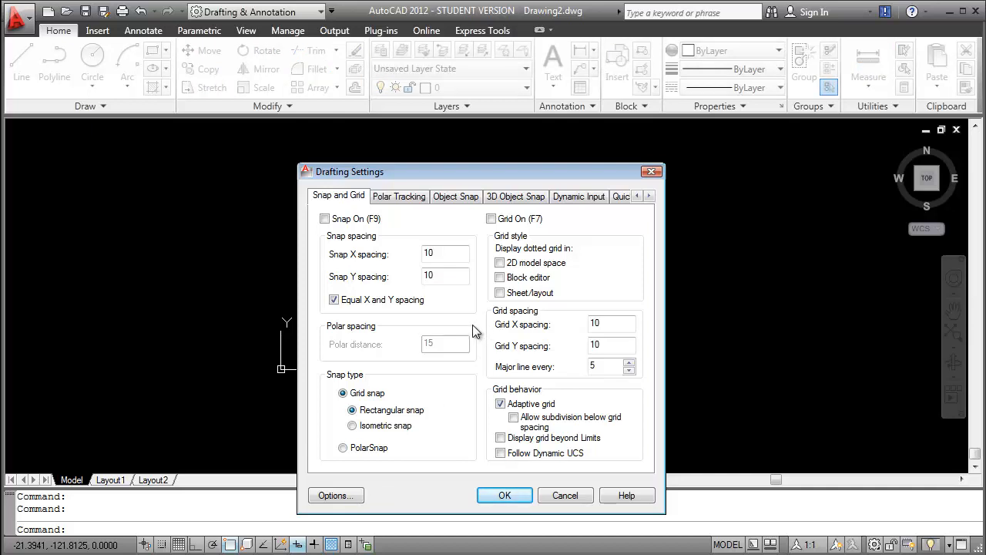
double_click(443, 252)
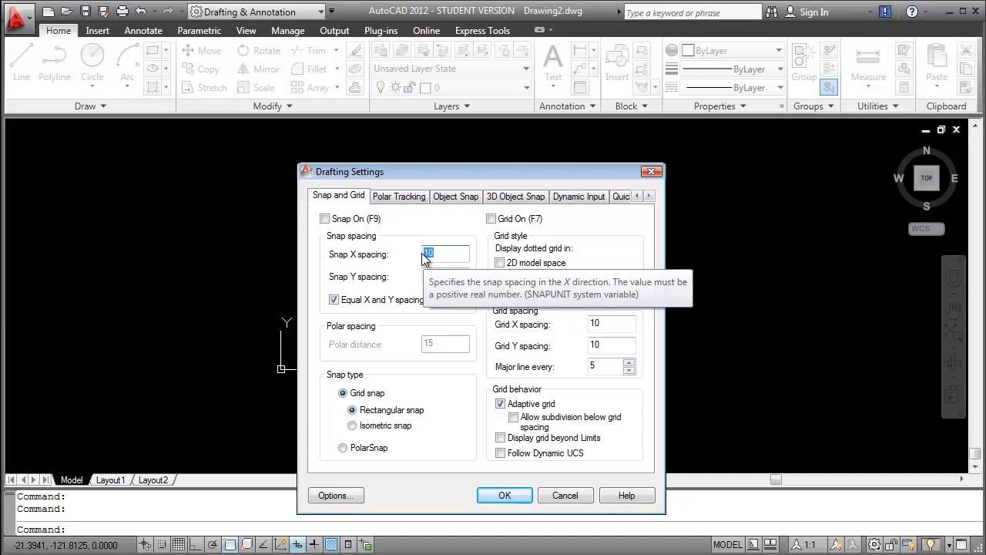
type("25")
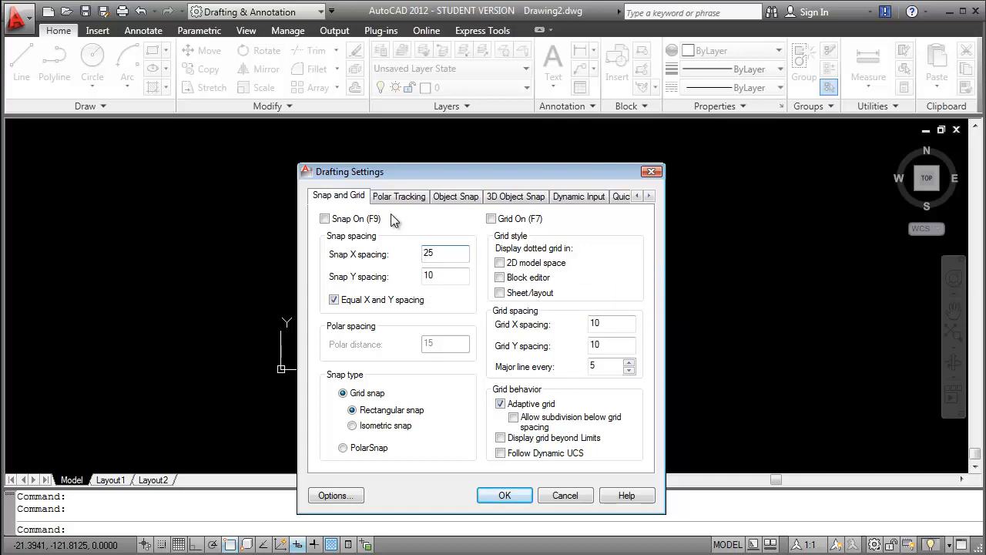
left_click(446, 276)
Step: Turn on both snap and grid in the drafting settings and apply the changes
left_click(324, 220)
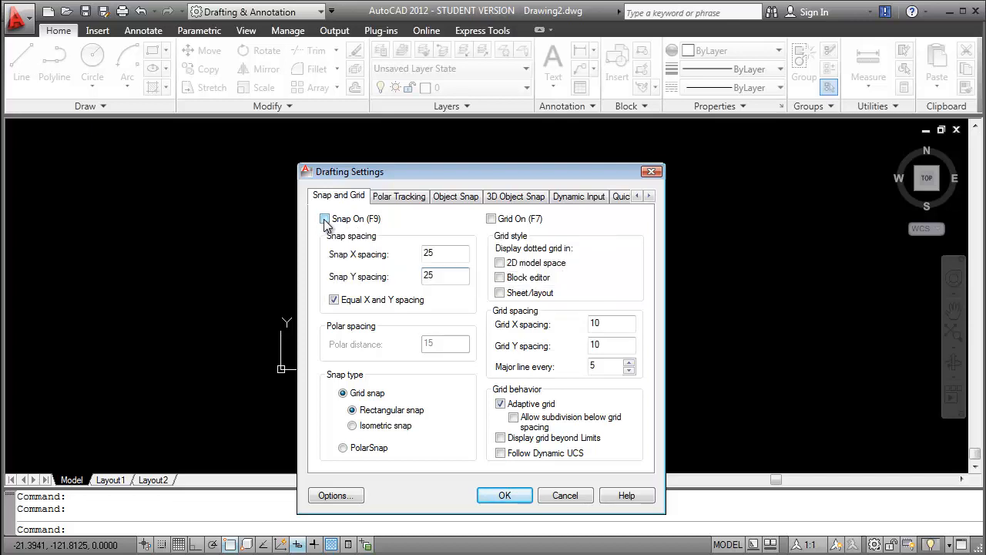
left_click(492, 220)
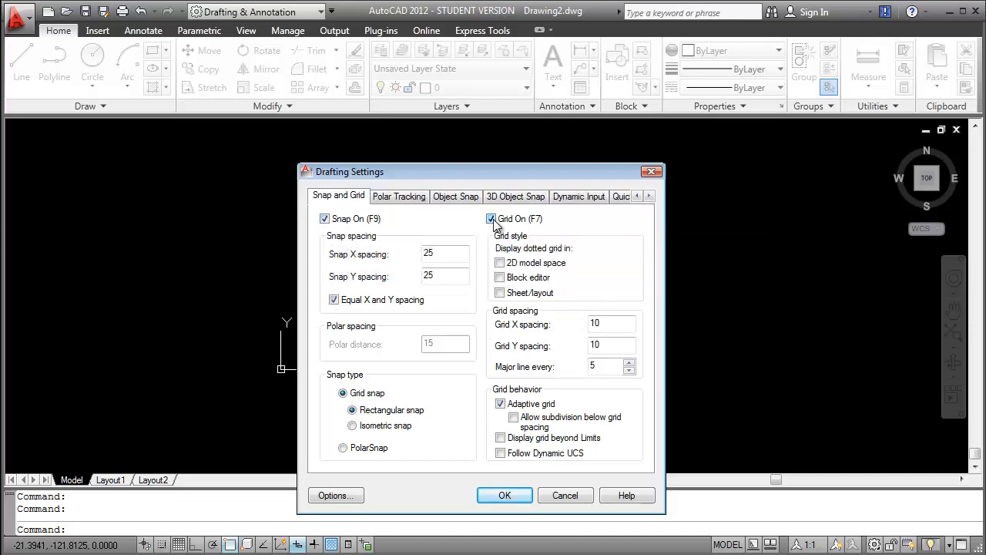
left_click(504, 495)
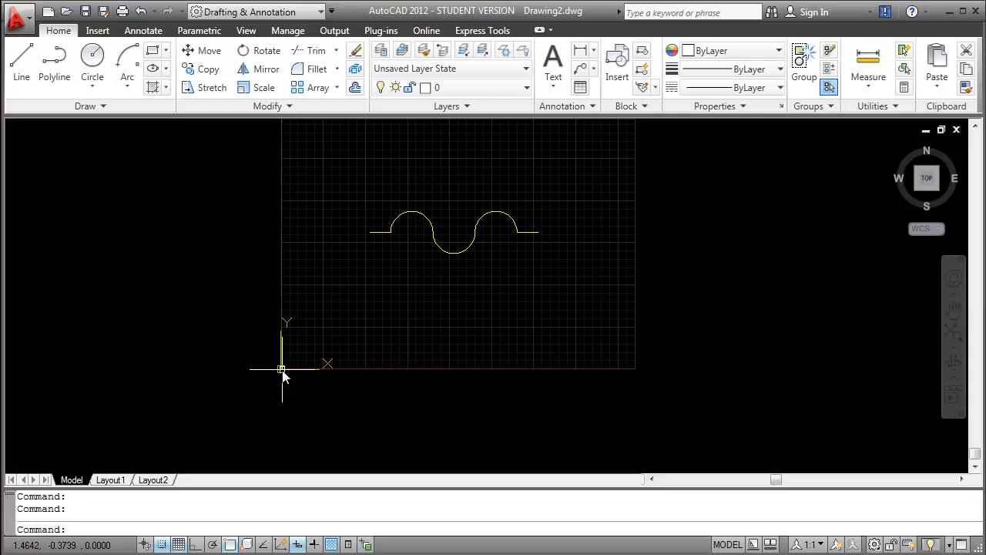
Step: Draw a horizontal line 25 units long from the origin (0,0) to (25,0)
middle_click_drag(282, 369, 284, 295)
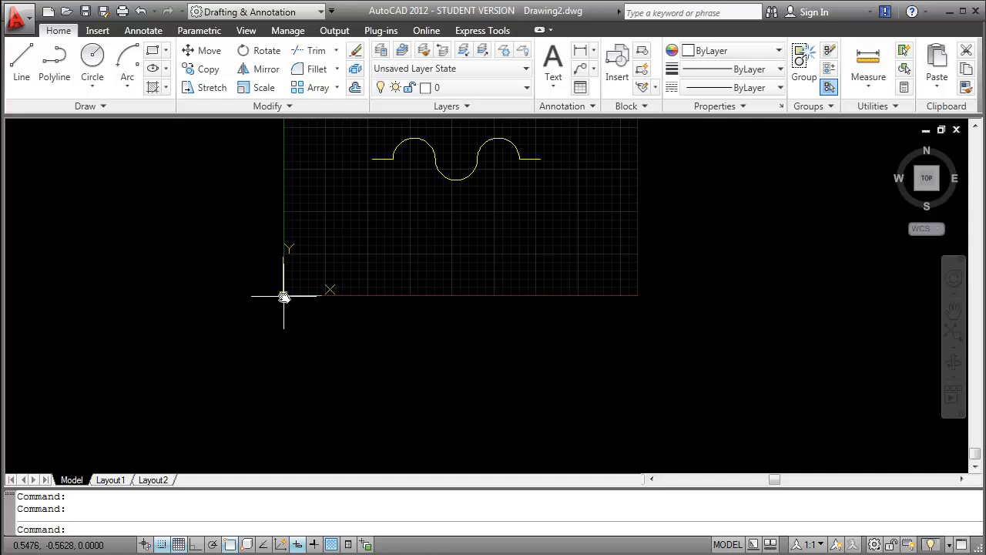
scroll(283, 296, "up", 4)
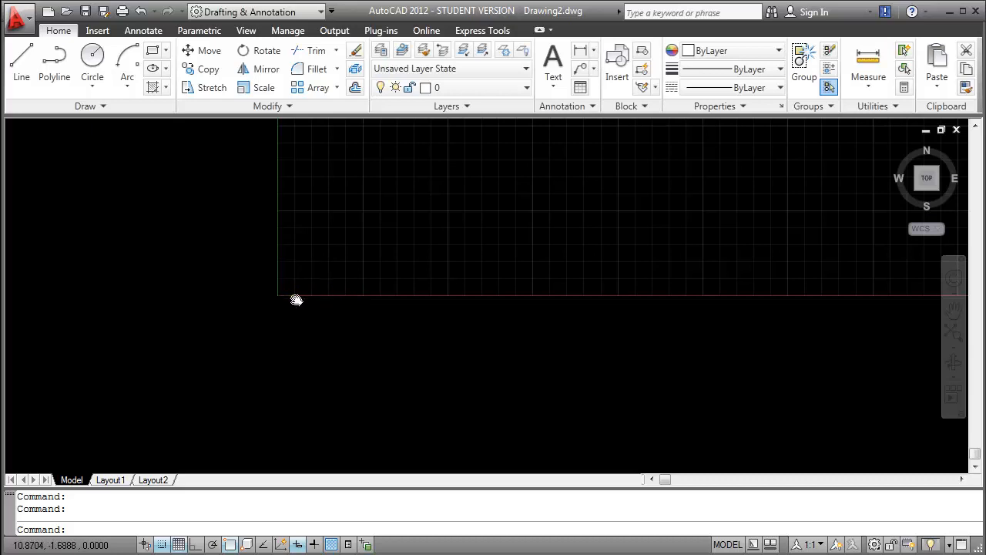
scroll(296, 299, "up", 2)
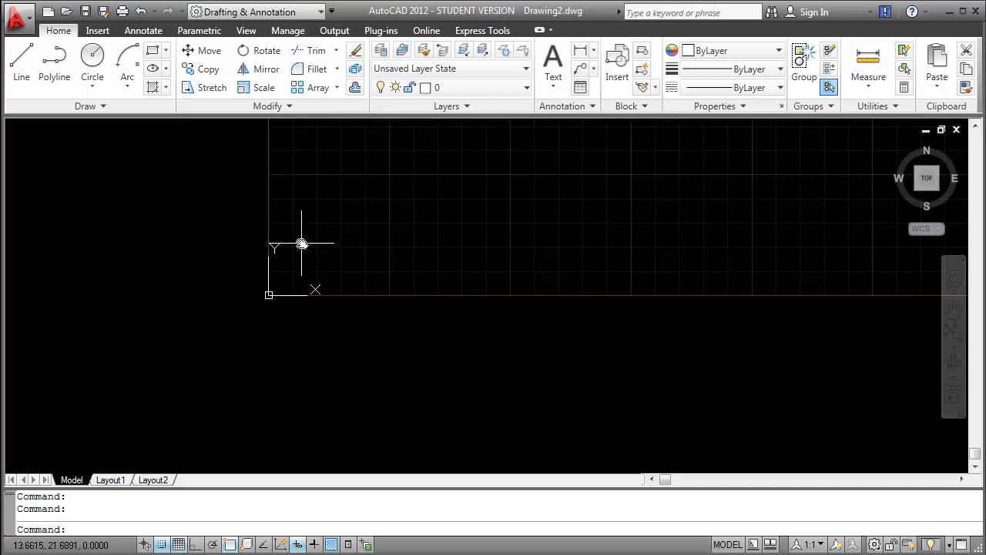
left_click(23, 65)
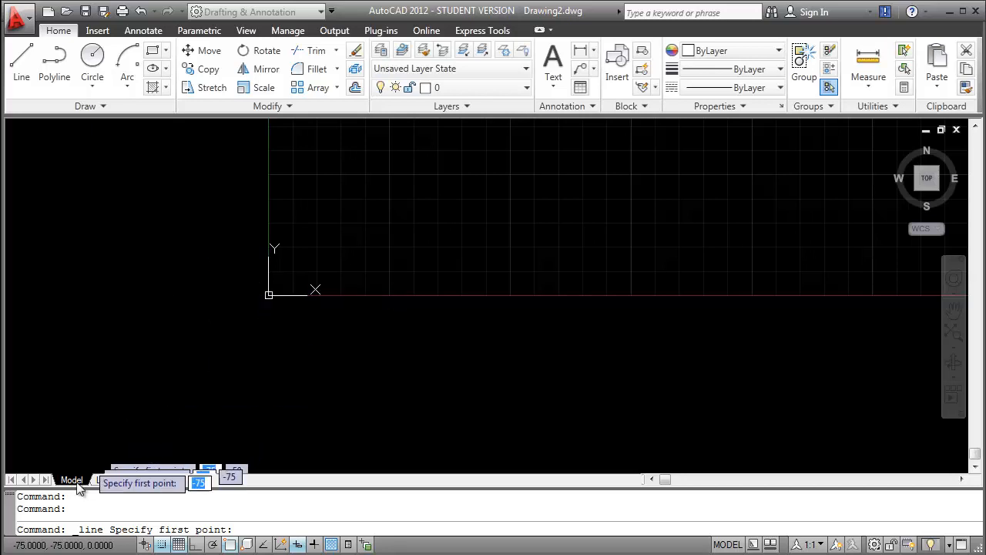
left_click(269, 295)
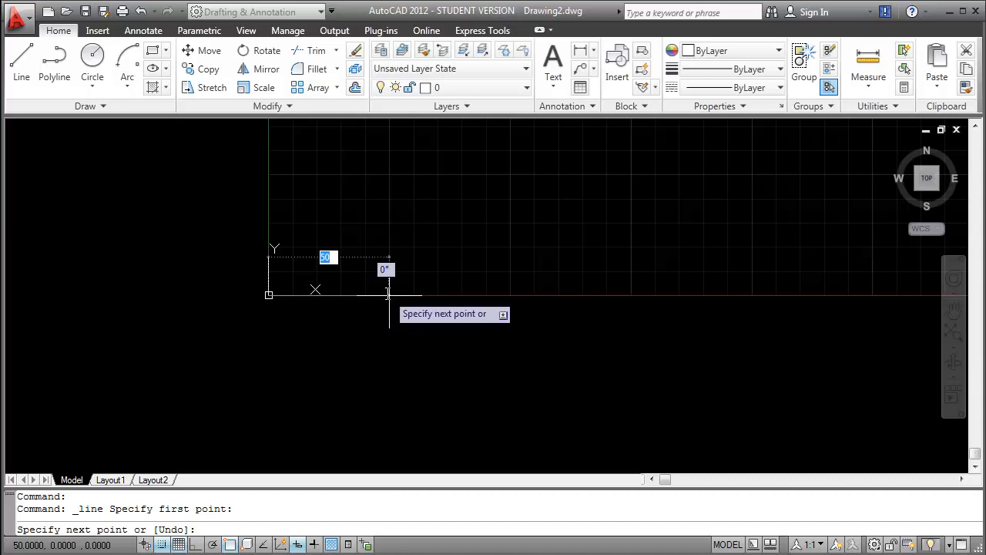
left_click(329, 295)
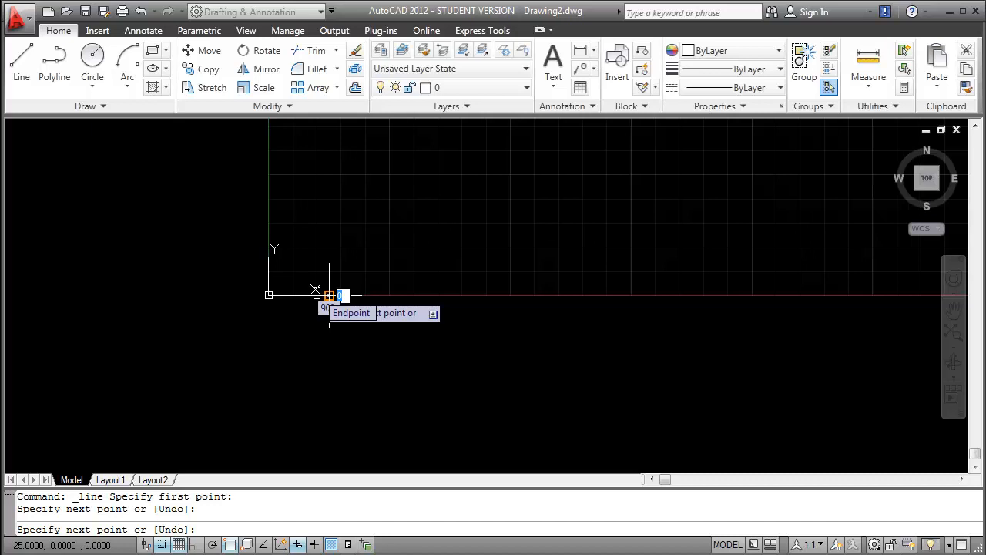
key("Return")
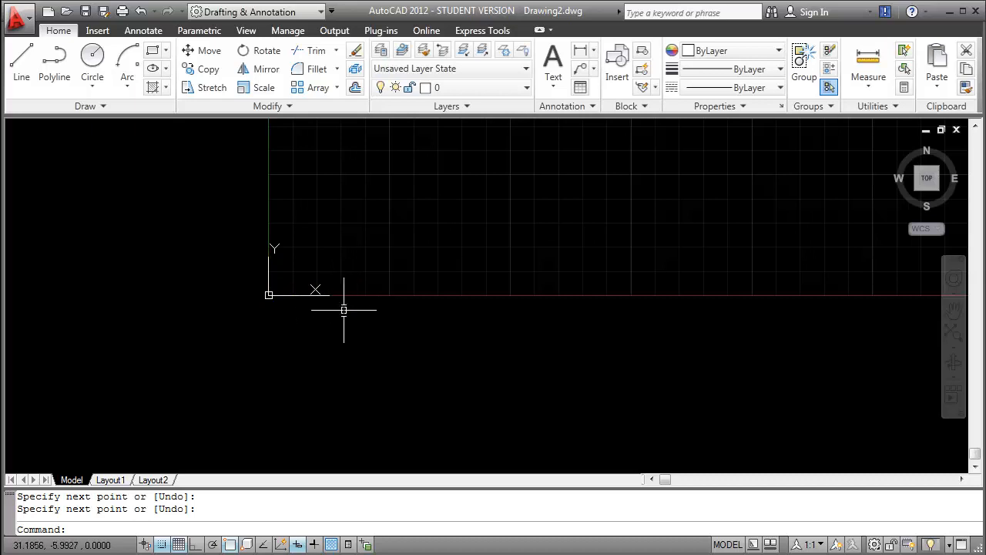
Step: Draw an upper semicircle with a Start, Center, End arc from (75,0), centred at (50,0), to the line's end at (25,0)
scroll(340, 312, "up", 2)
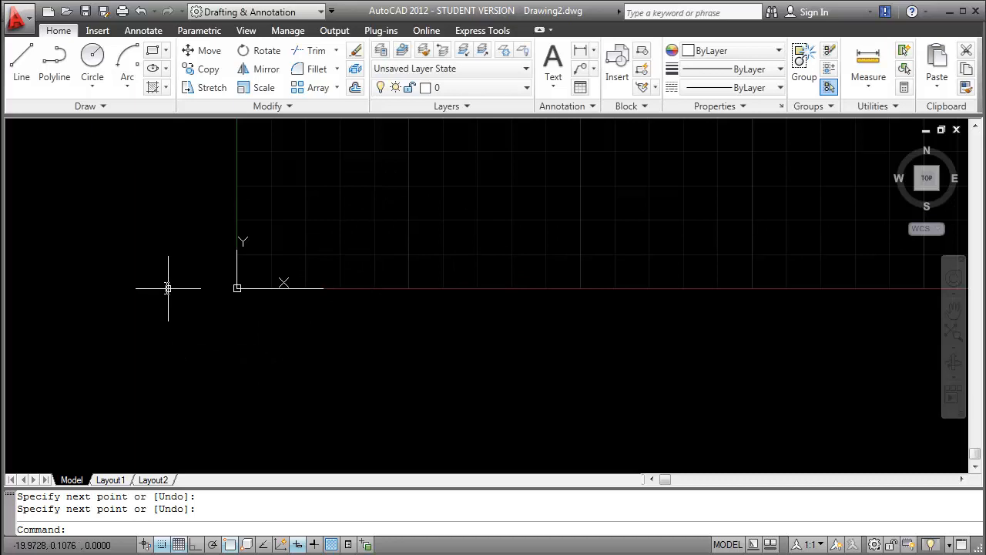
left_click(128, 89)
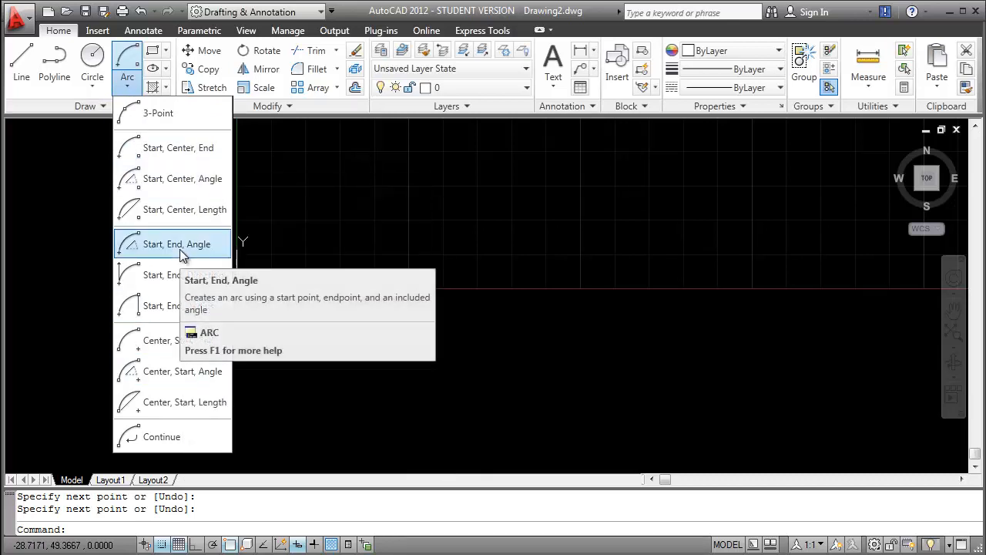
left_click(185, 149)
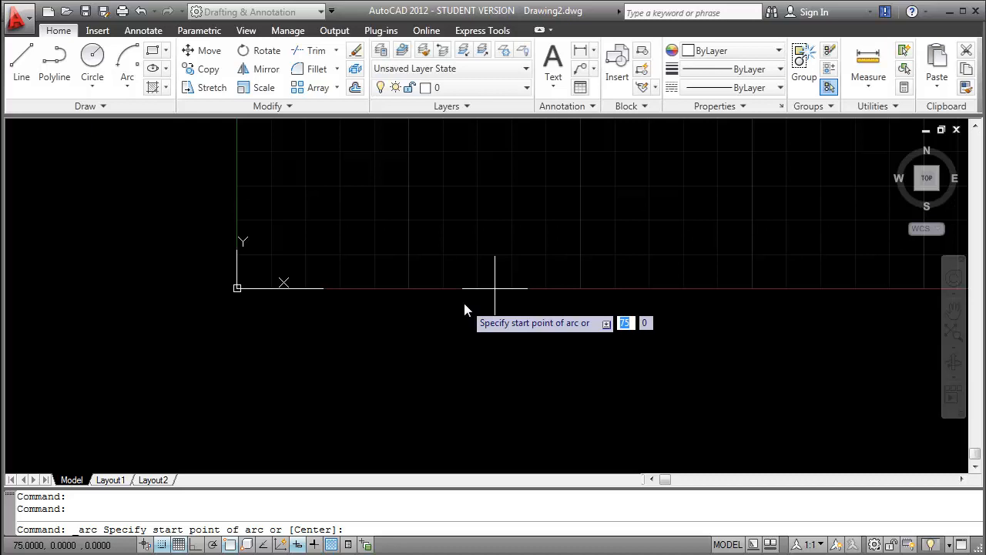
left_click(495, 288)
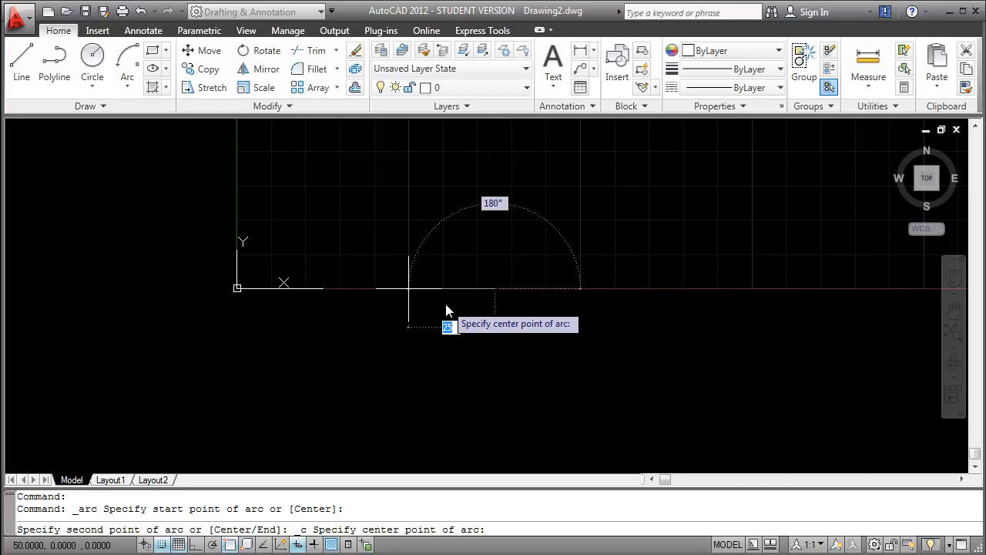
left_click(446, 305)
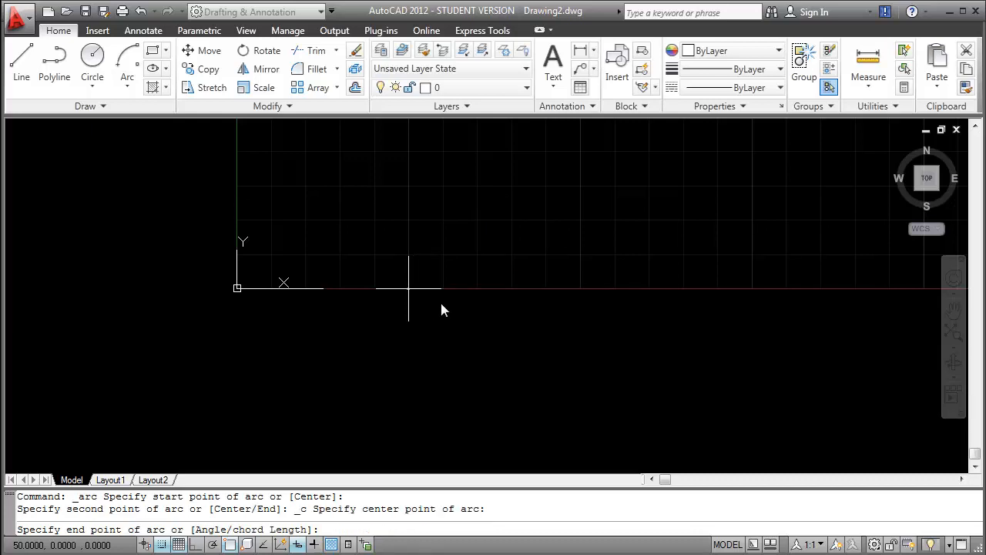
left_click(335, 308)
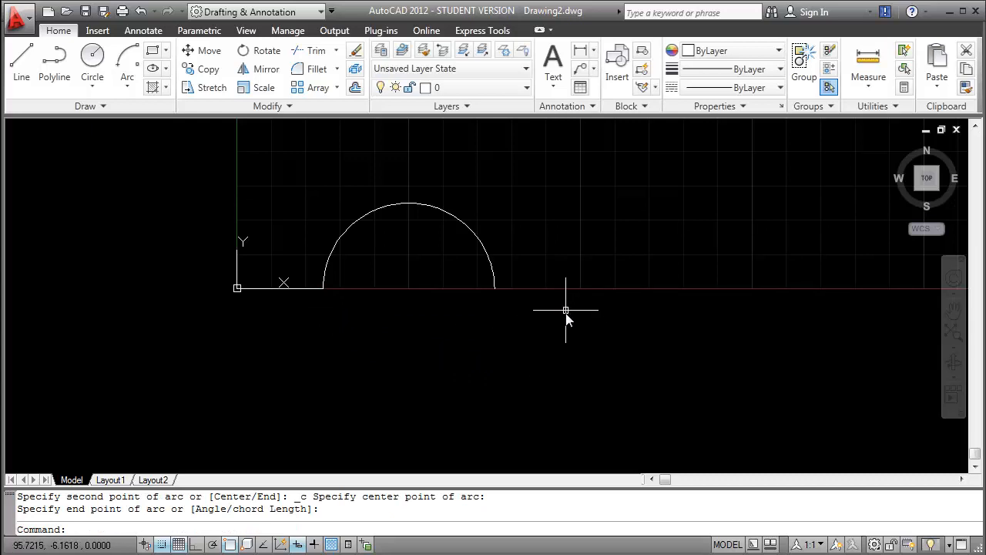
Step: Draw a lower semicircle with a Start, Center, End arc from (75,0), centred at (100,0), to (125,0)
left_click(127, 62)
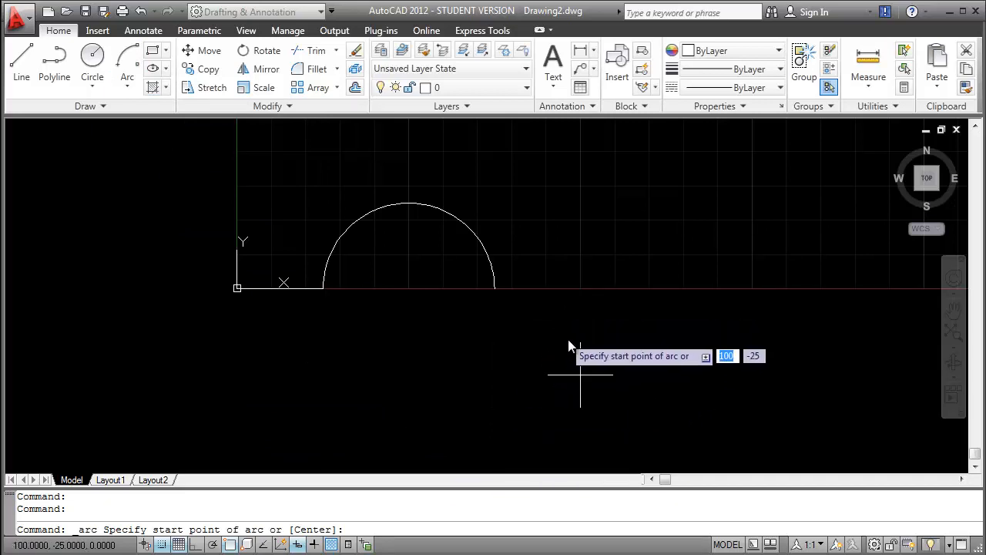
left_click(493, 289)
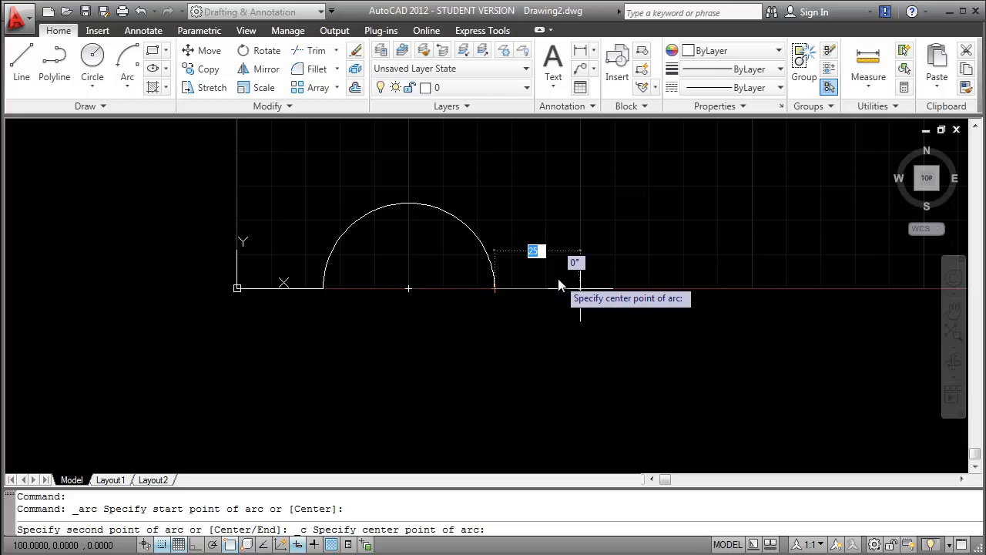
left_click(580, 289)
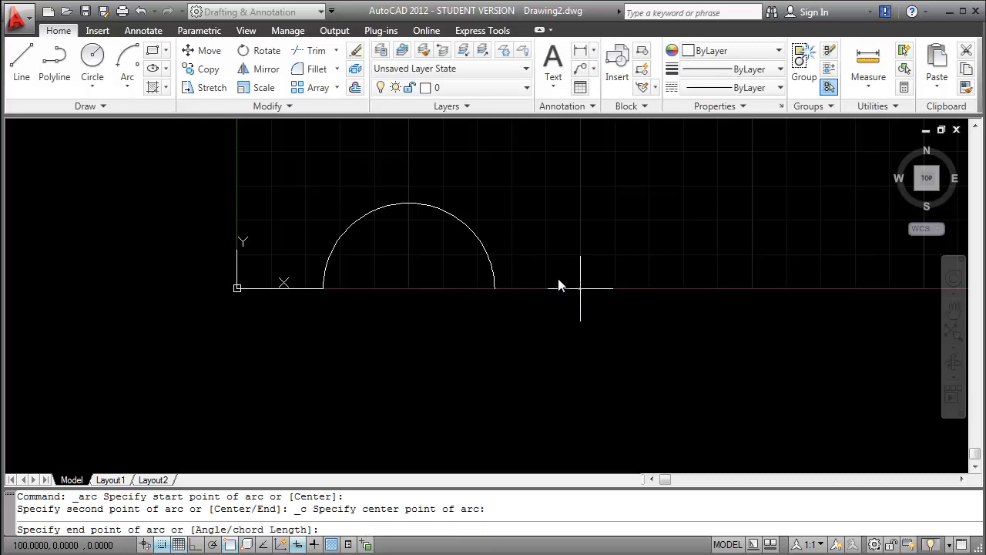
left_click(646, 284)
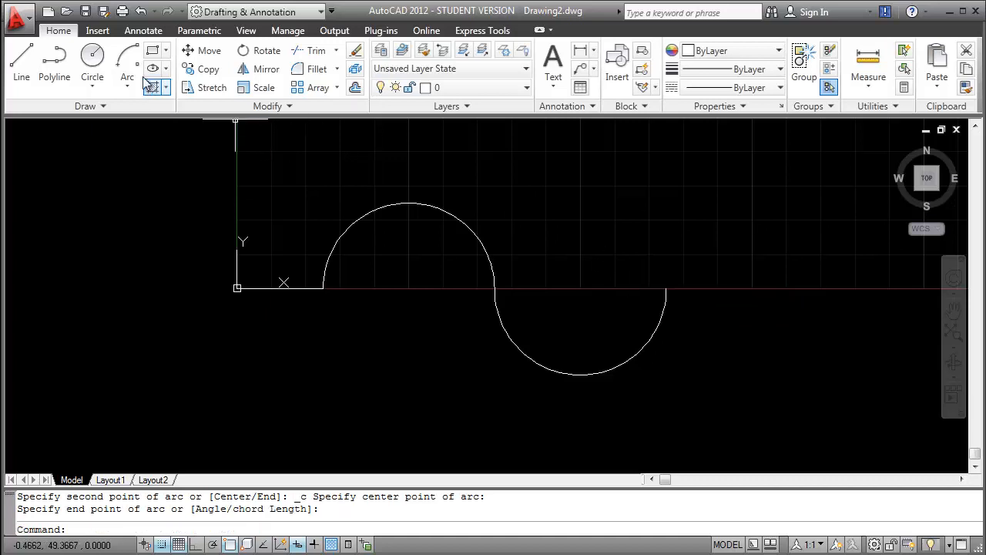
Step: Draw a second upper semicircle with a Start, Center, End arc from (175,0), centred at (150,0), to (125,0)
left_click(128, 60)
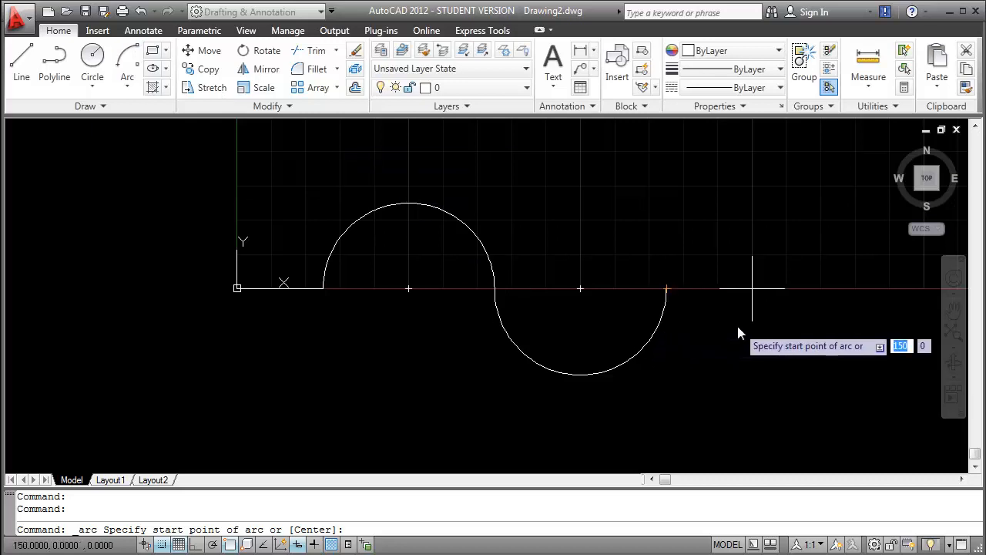
left_click(821, 329)
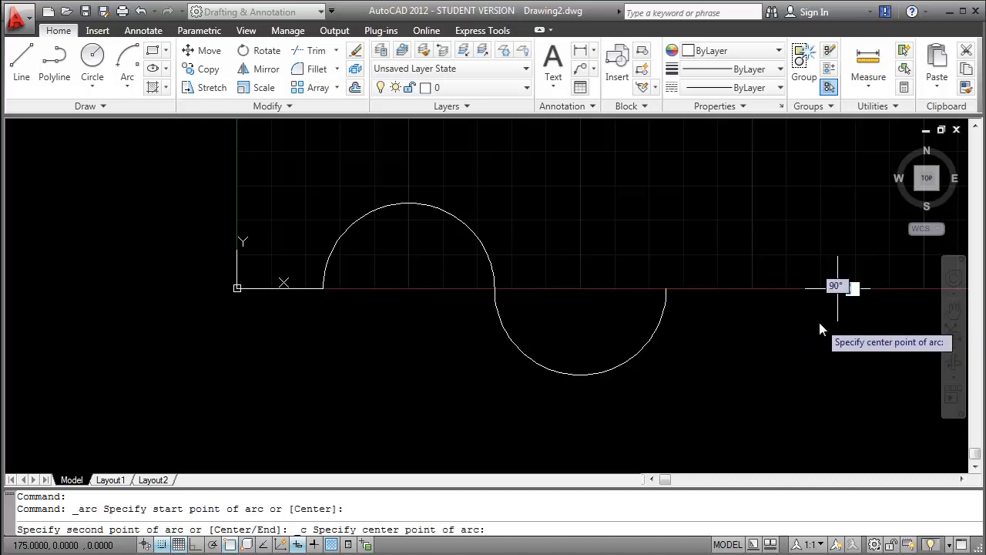
left_click(769, 327)
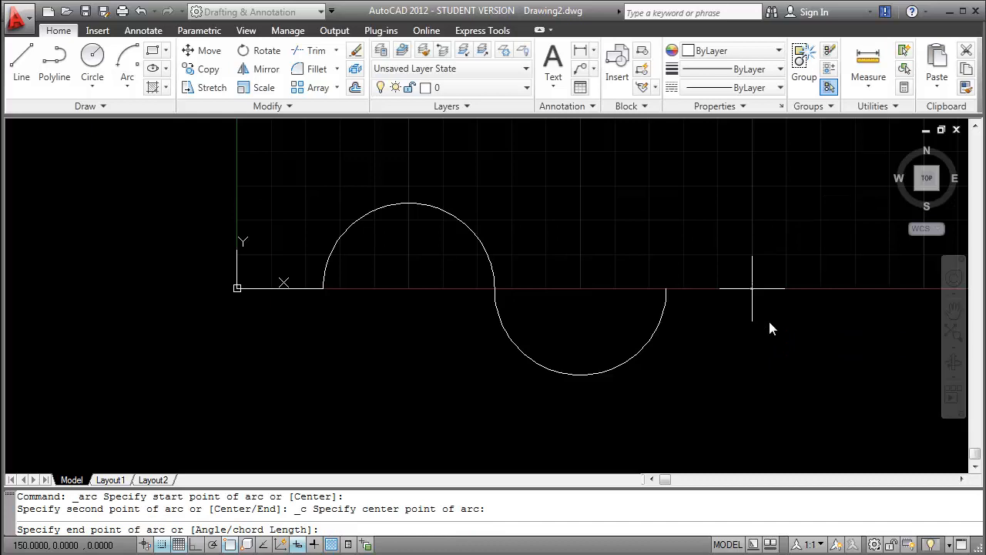
left_click(688, 324)
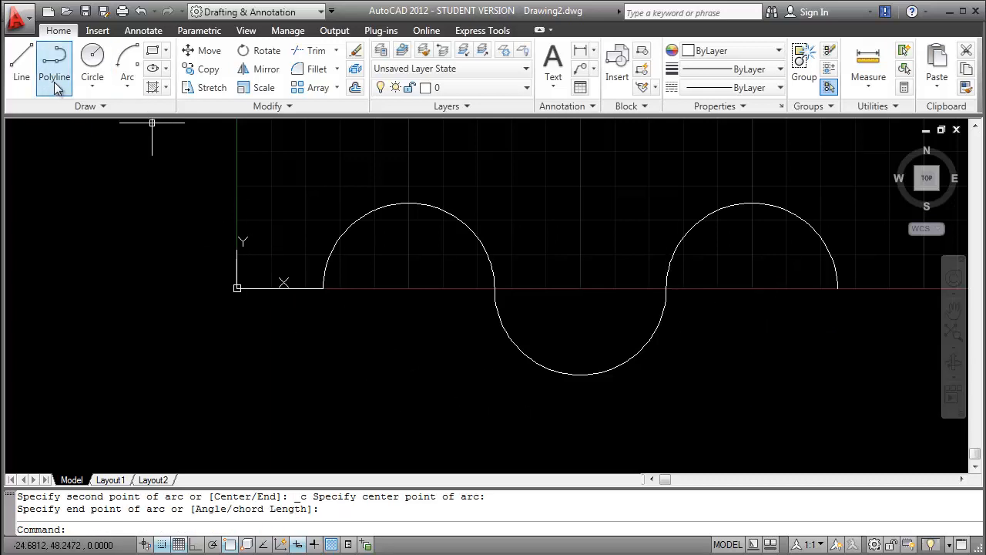
Step: Draw a horizontal line 25 units long from the last arc's outer end at (175,0) to (200,0)
left_click(22, 63)
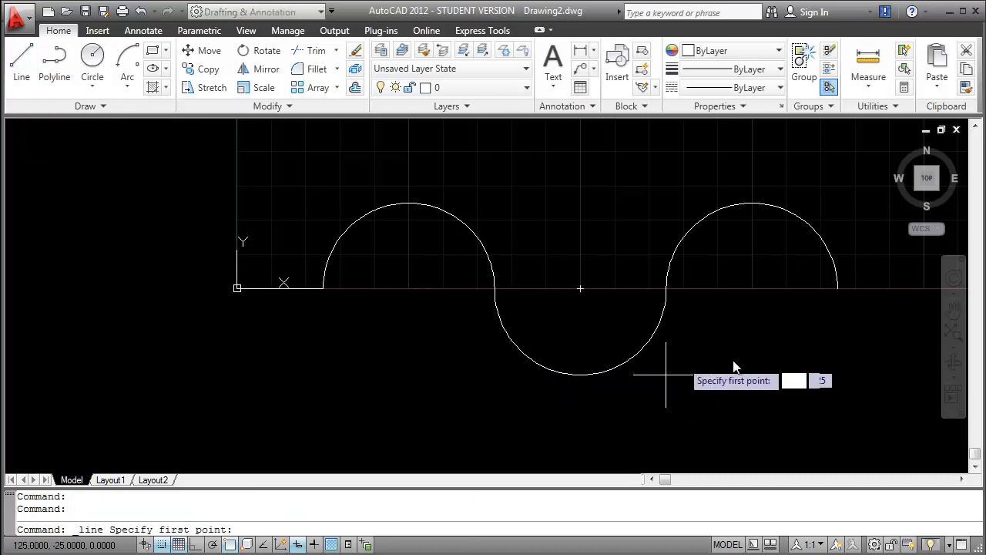
left_click(827, 296)
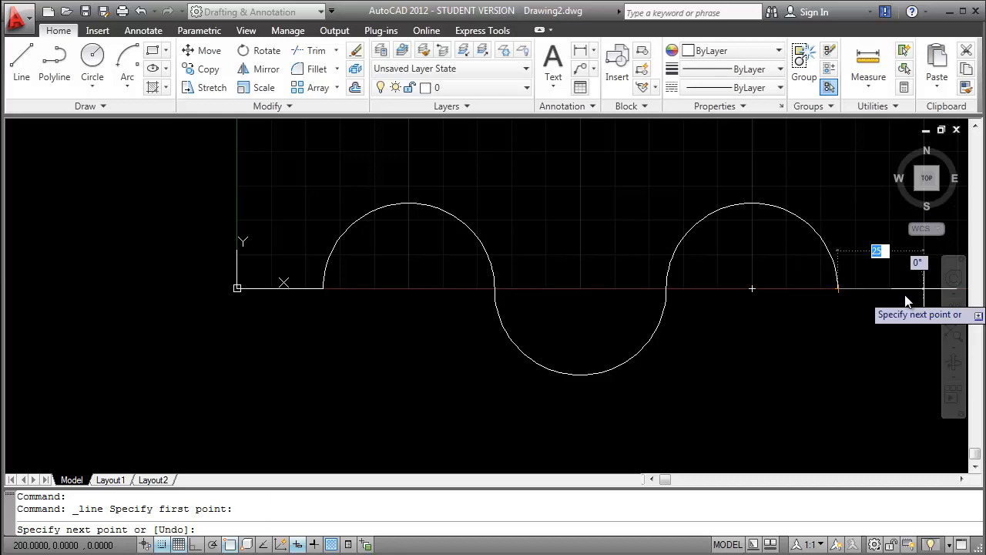
key("Return")
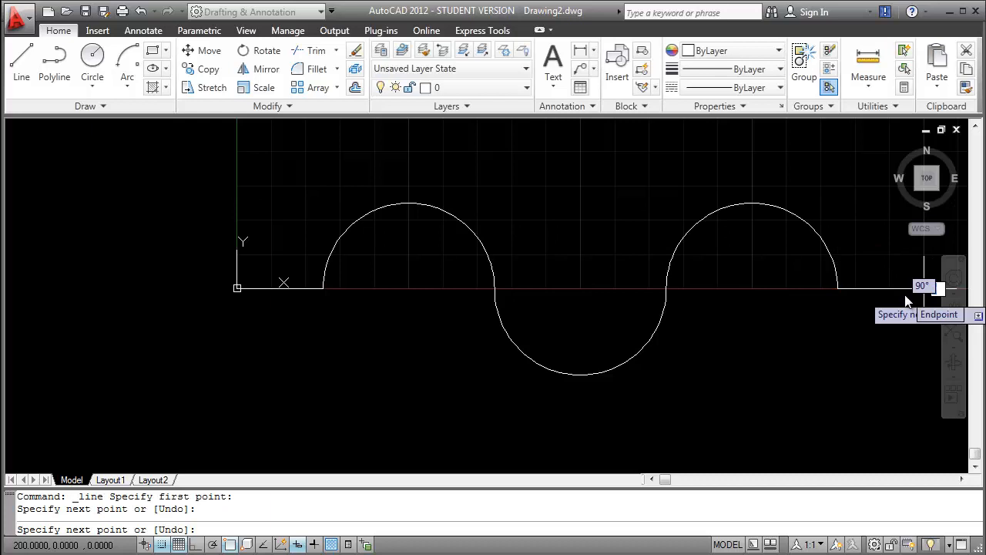
key("Return")
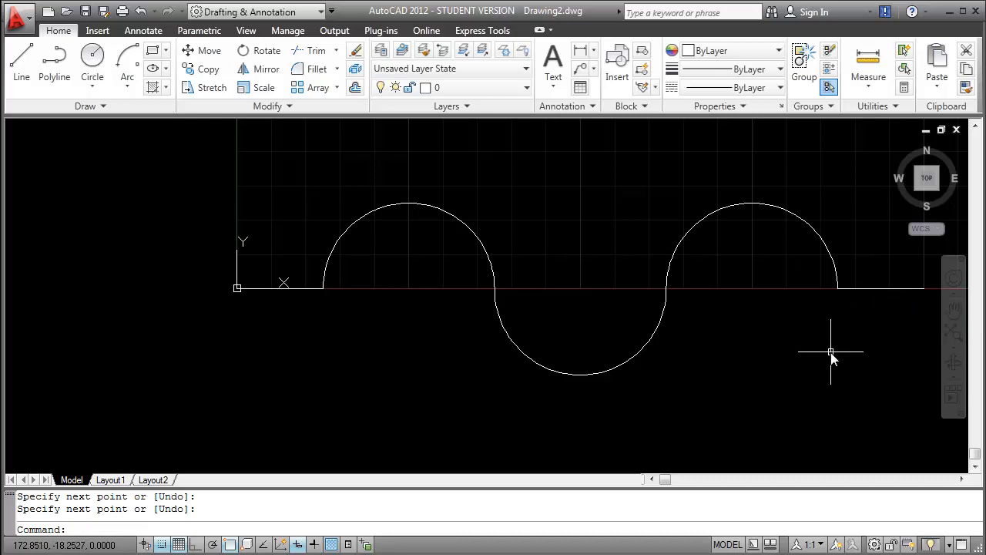
middle_click_drag(830, 352, 775, 352)
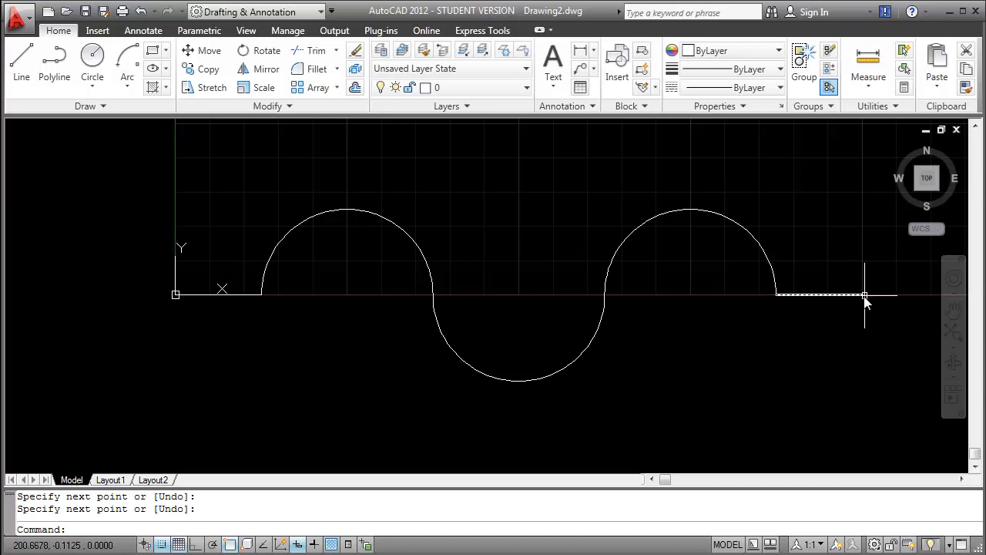
Step: Examine up close the joints where the lower semicircle meets the two upper semicircles, at (125,0) and (75,0)
mouse_move(864, 299)
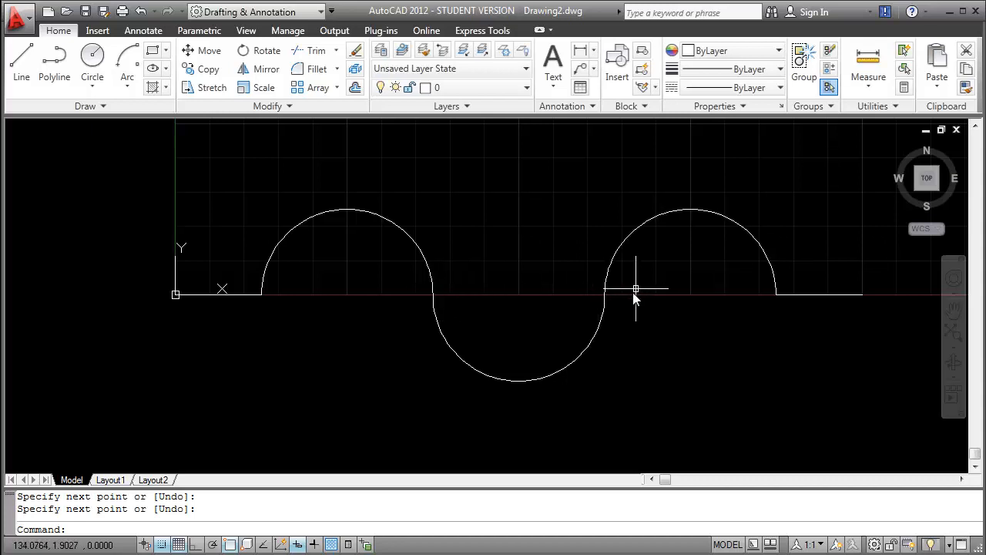
scroll(610, 300, "up", 5)
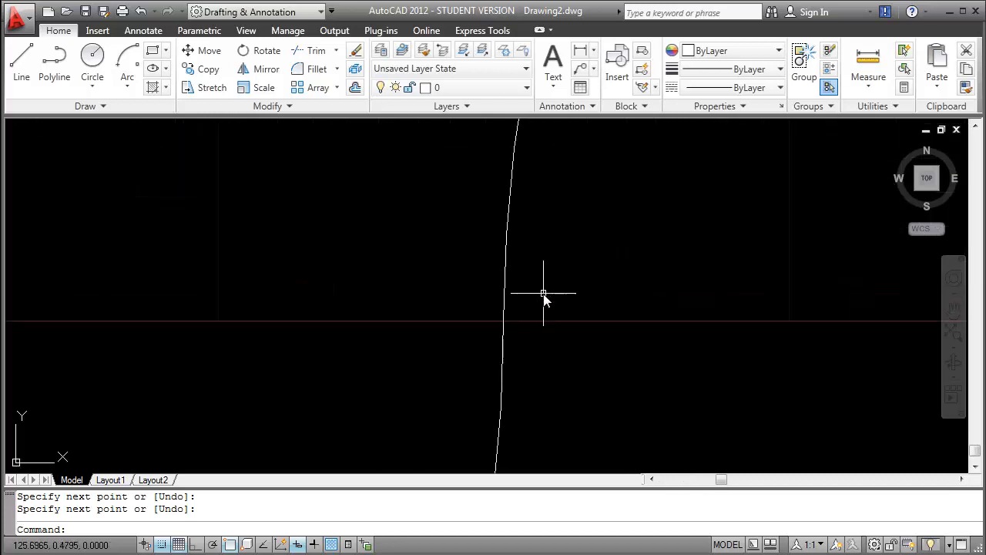
scroll(508, 328, "up", 3)
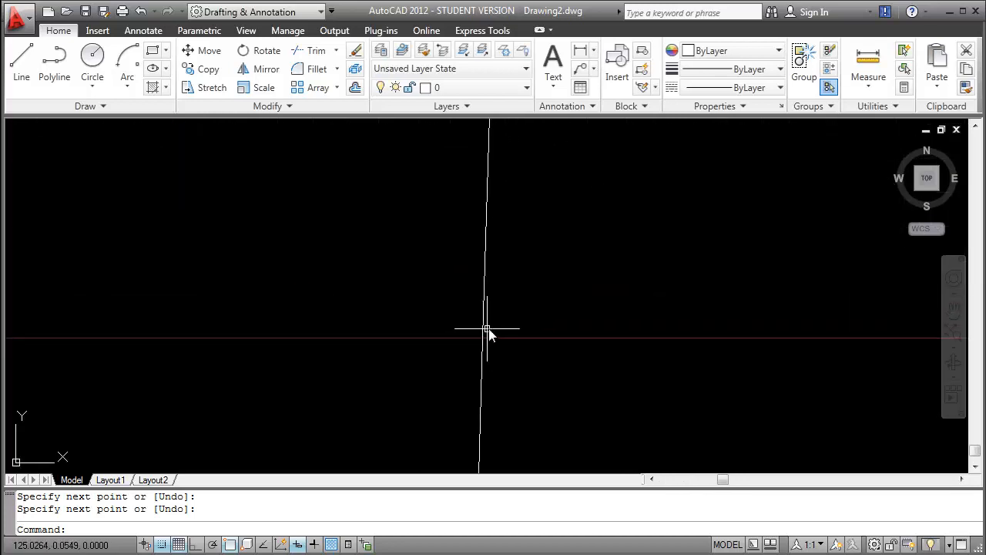
scroll(508, 327, "down", 6)
scroll(390, 324, "up", 4)
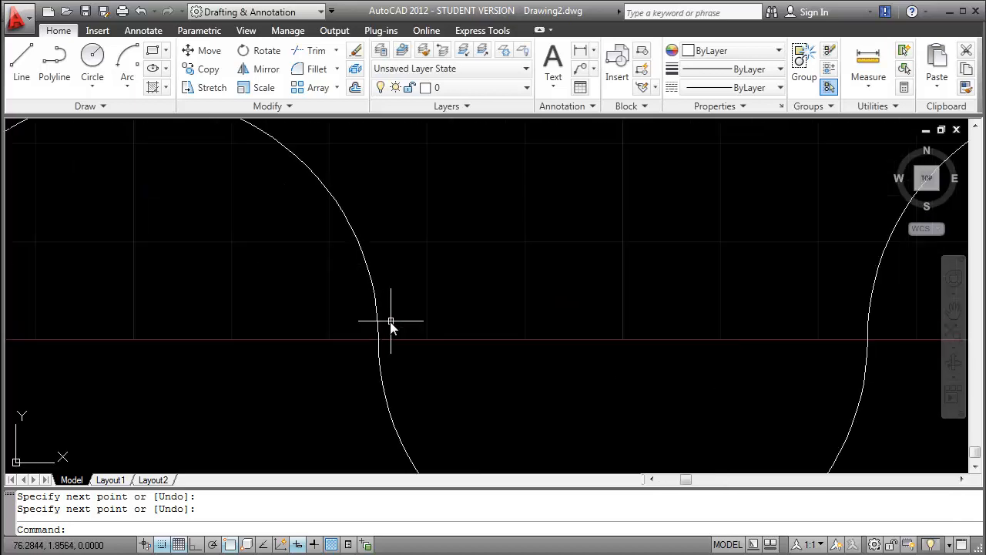
scroll(391, 324, "down", 5)
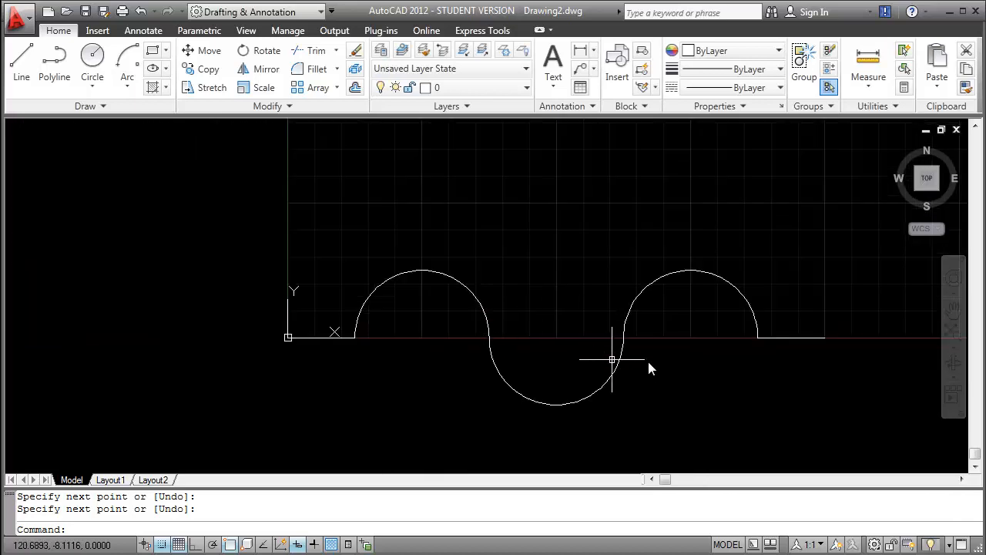
middle_click_drag(612, 359, 619, 319)
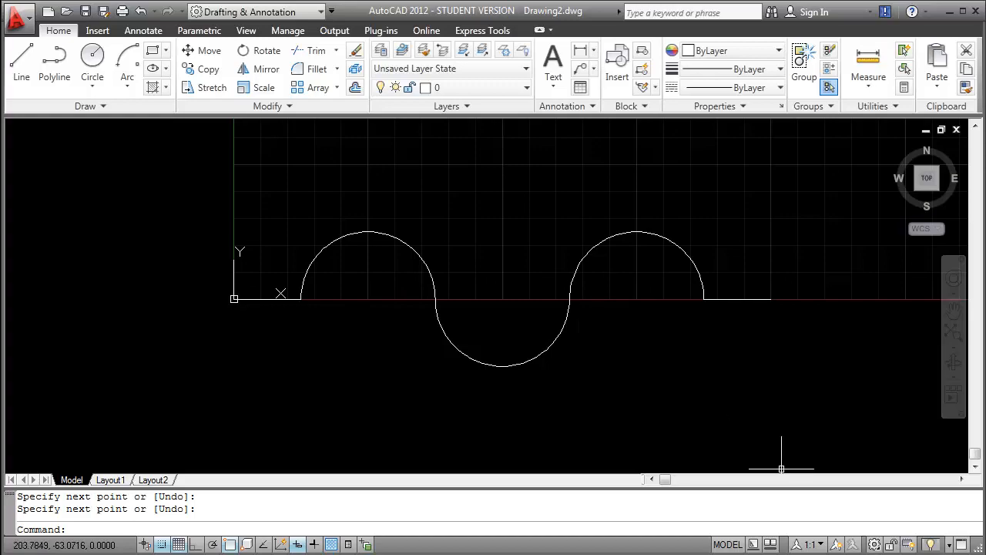